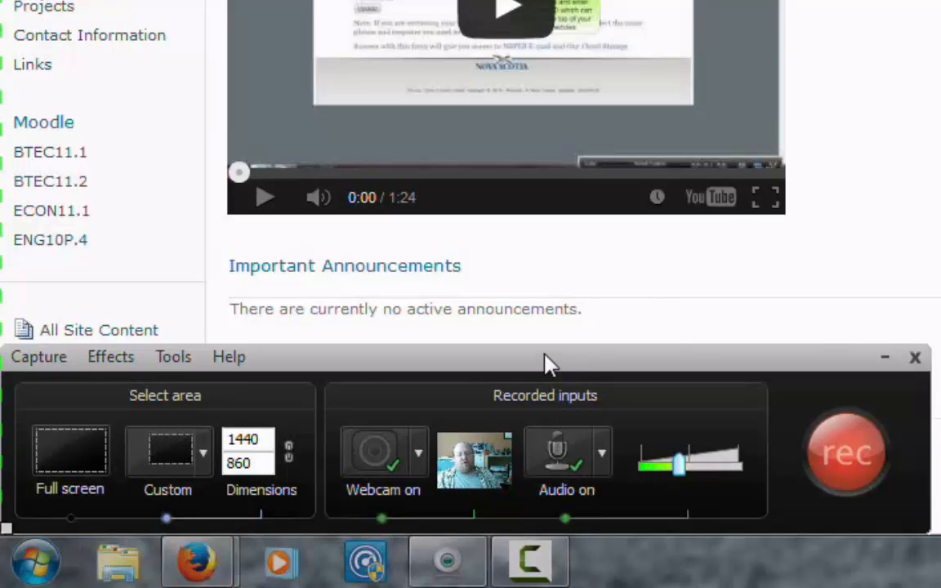
Step: Start recording the custom 1440x860 screen area with the webcam and audio turned on
mouse_move(511, 449)
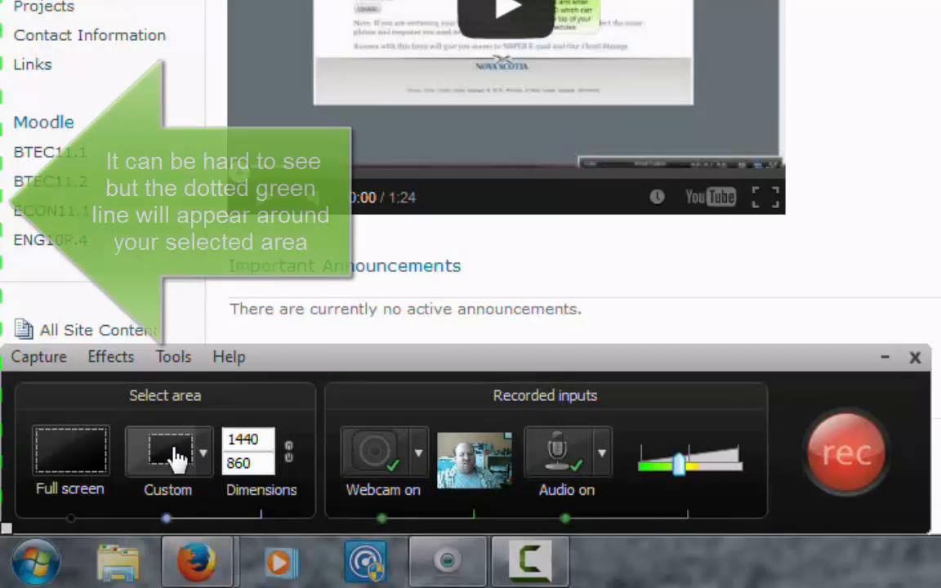
click(203, 453)
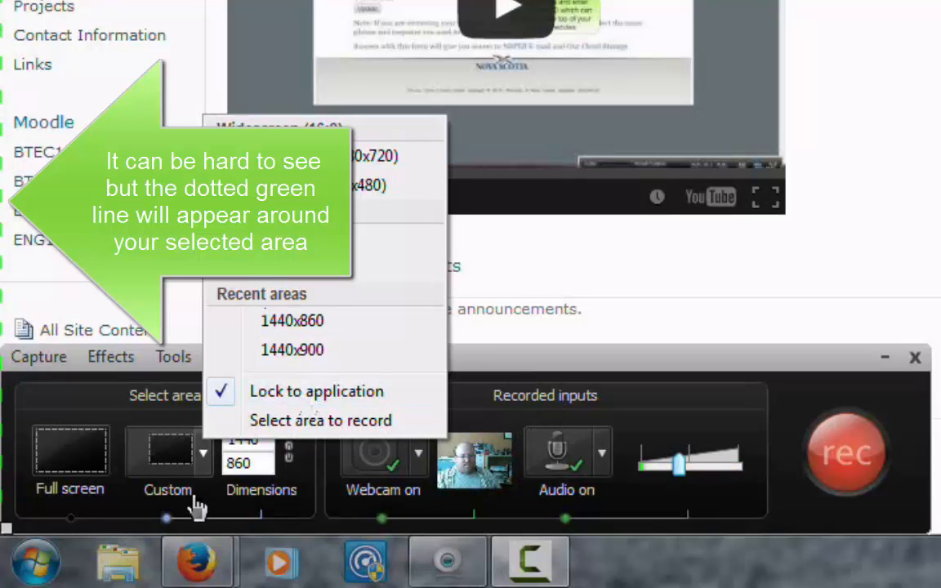
click(172, 417)
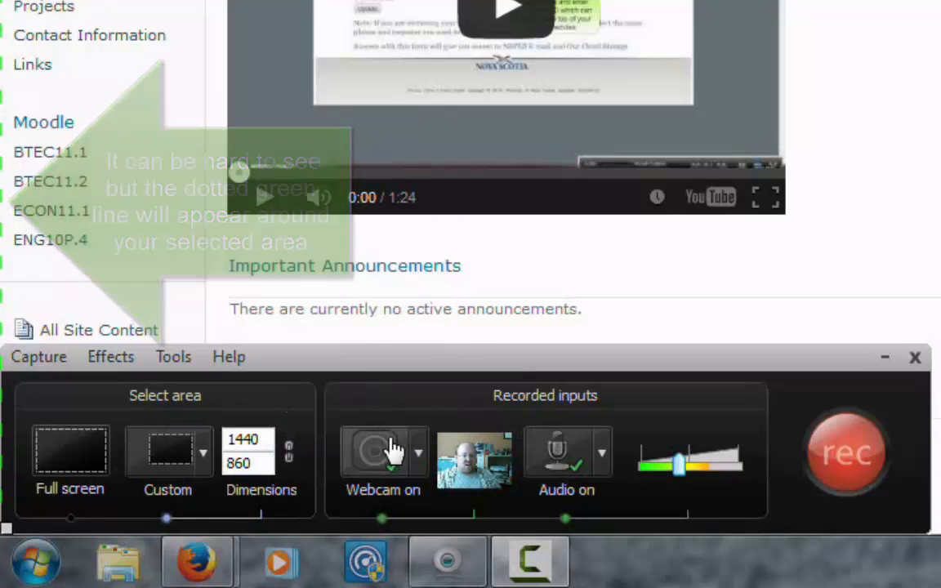
click(376, 465)
mouse_move(474, 469)
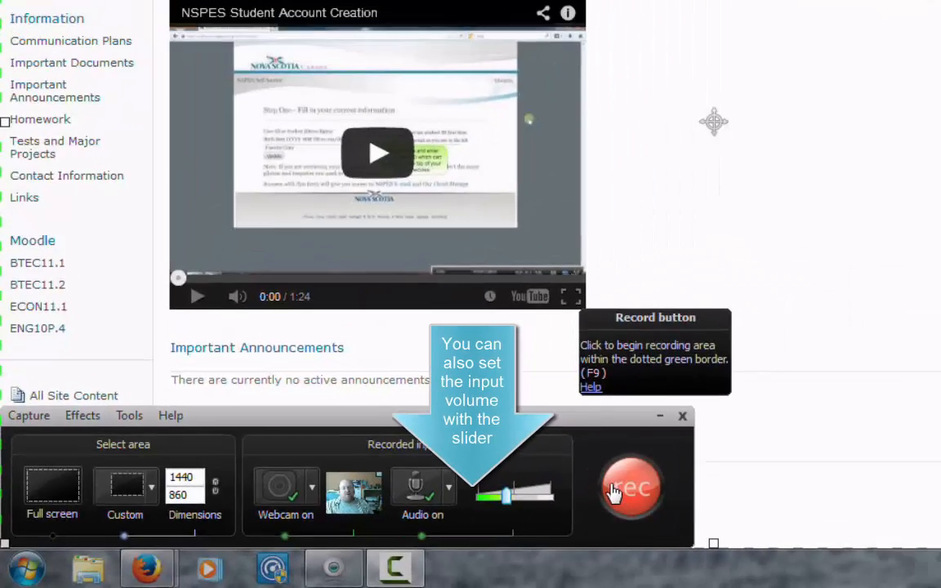
click(824, 460)
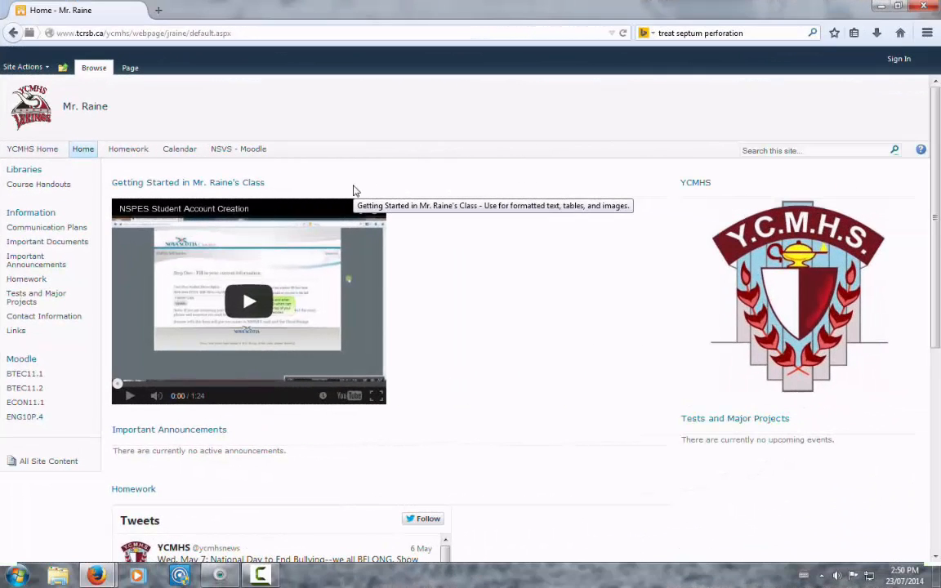
Step: Stop the recording, pause its preview and inspect the captured page with the webcam overlay
click(262, 576)
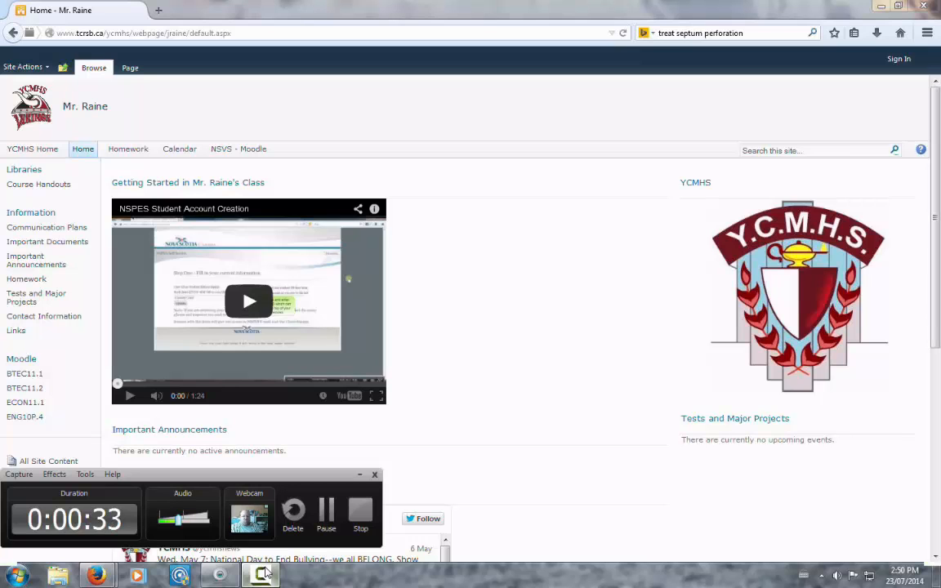
click(360, 513)
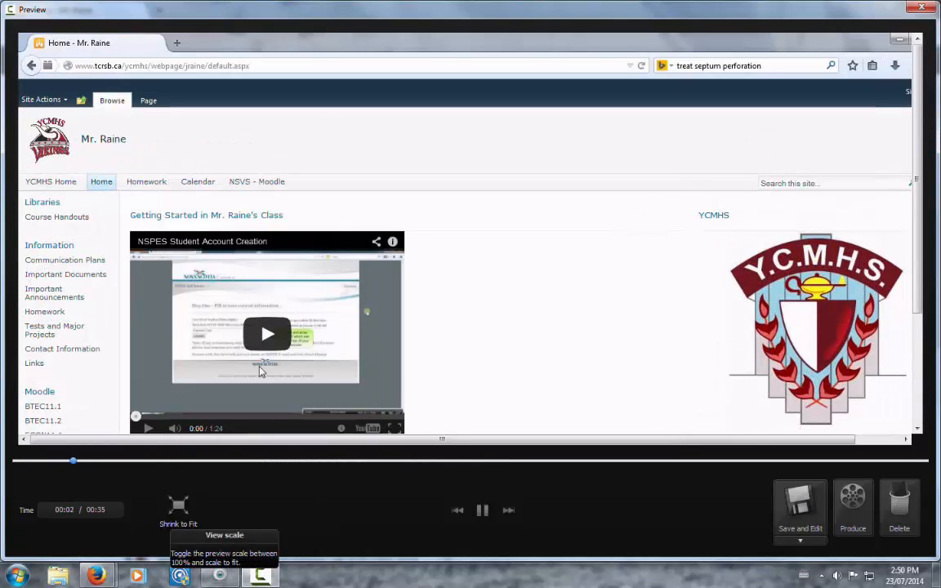
click(483, 512)
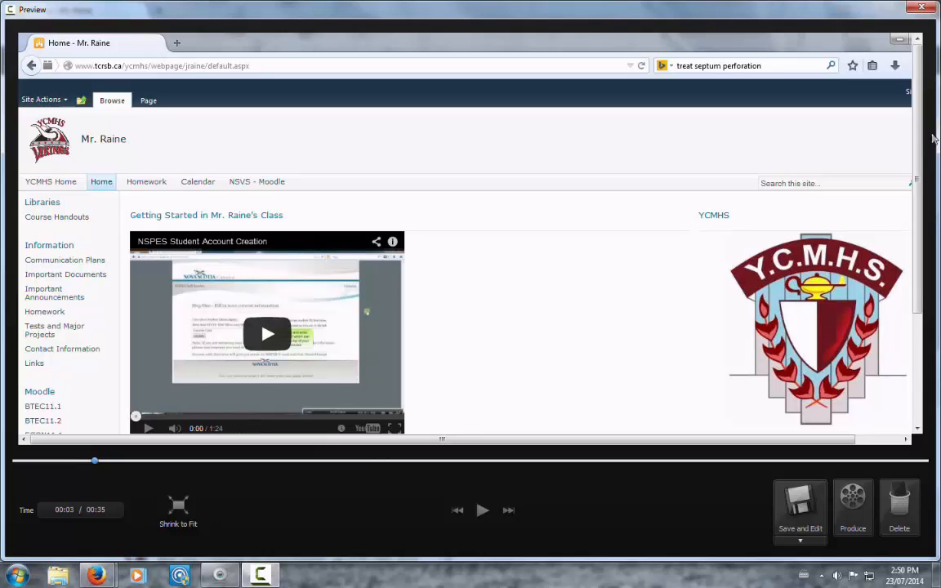
drag(919, 134, 899, 366)
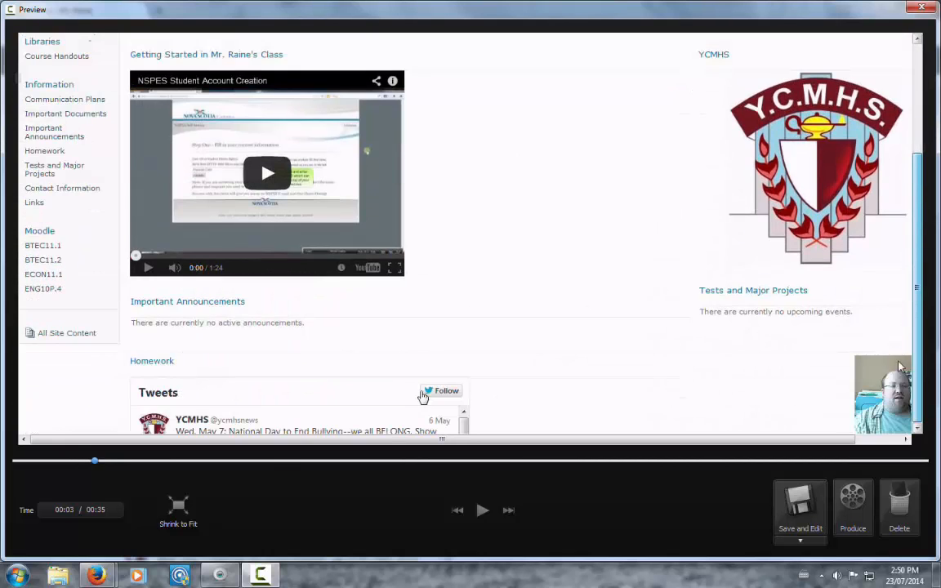
scroll(231, 433, up, 3)
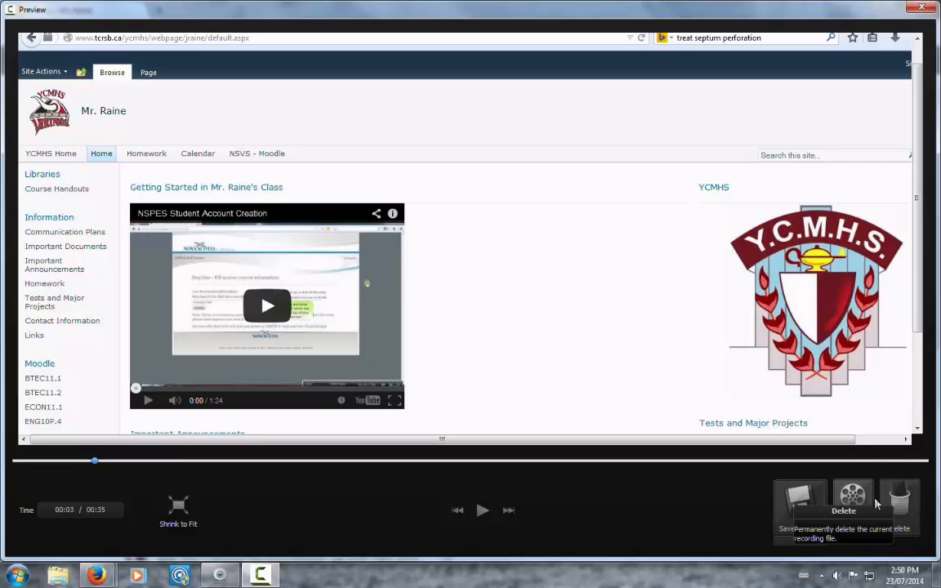
Step: Save the recording as capture-1 and open it for editing
click(794, 500)
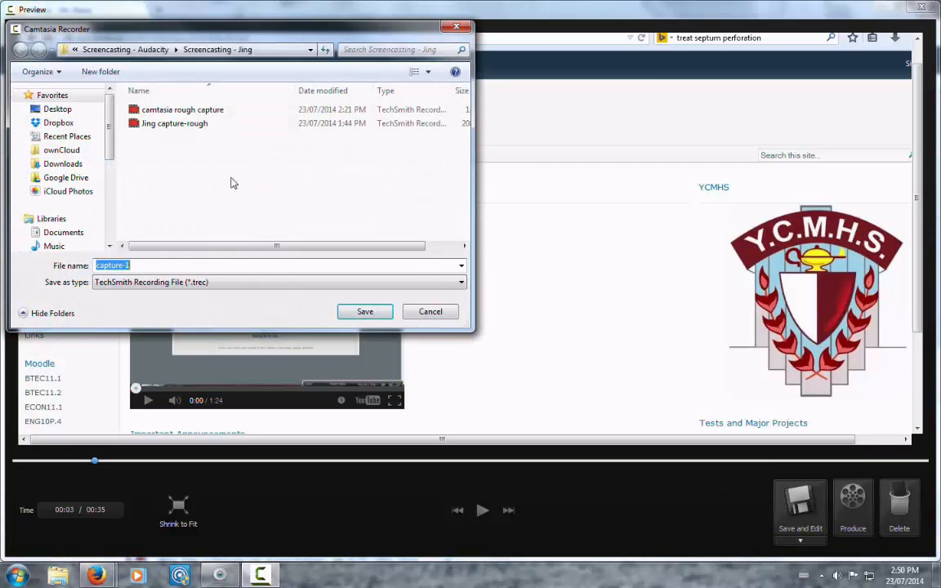
click(362, 312)
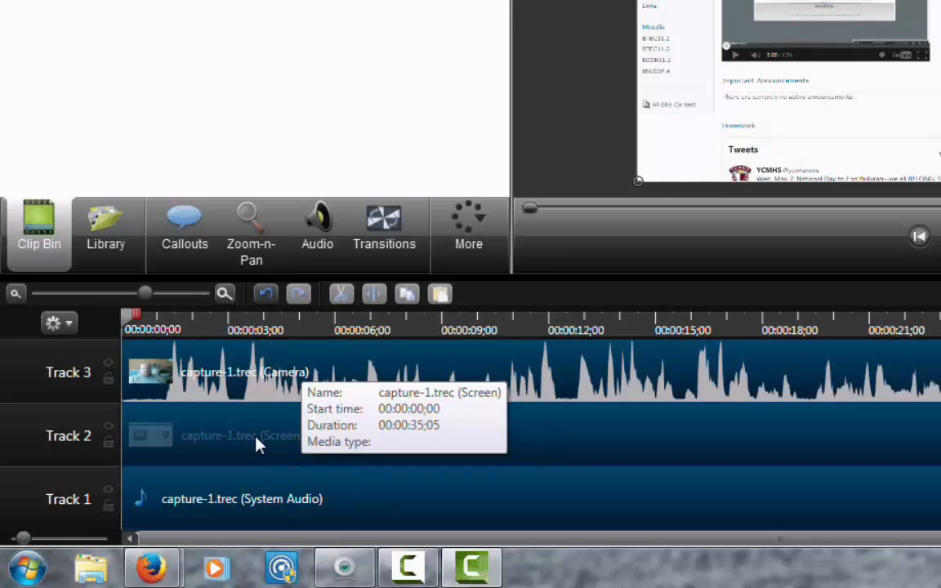
Step: Resize and rotate the Track 3 camera clip so it sits tilted in the lower-right corner of the video
click(270, 384)
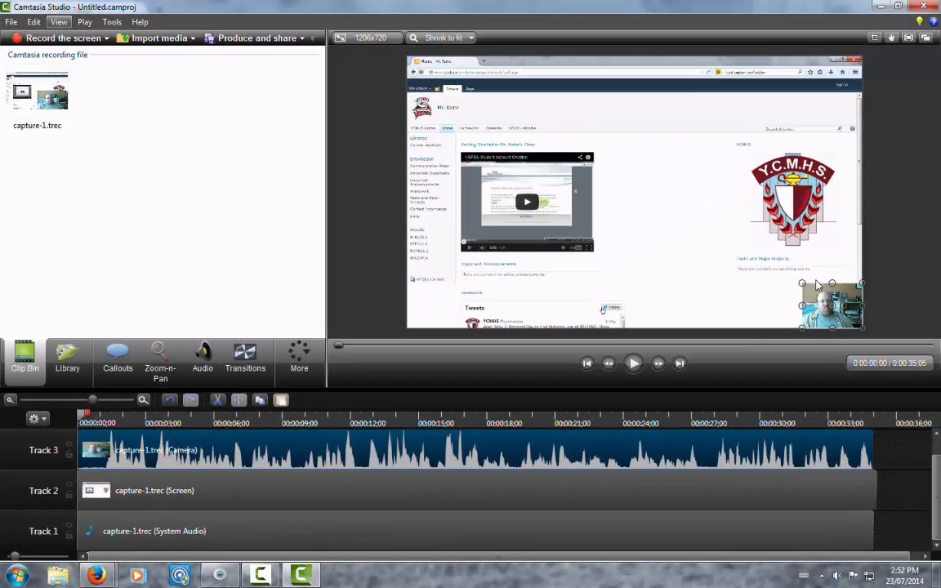
drag(828, 295, 692, 257)
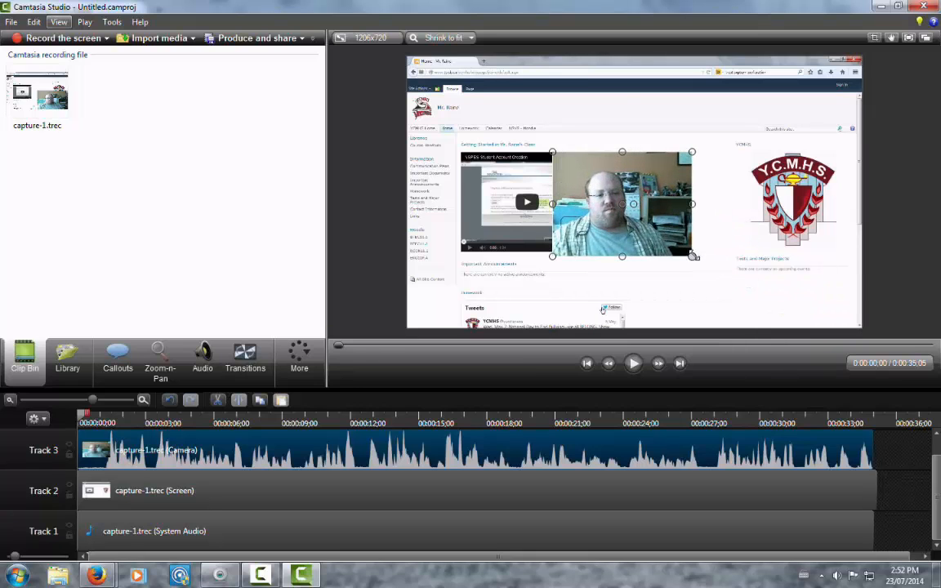
drag(641, 207, 805, 237)
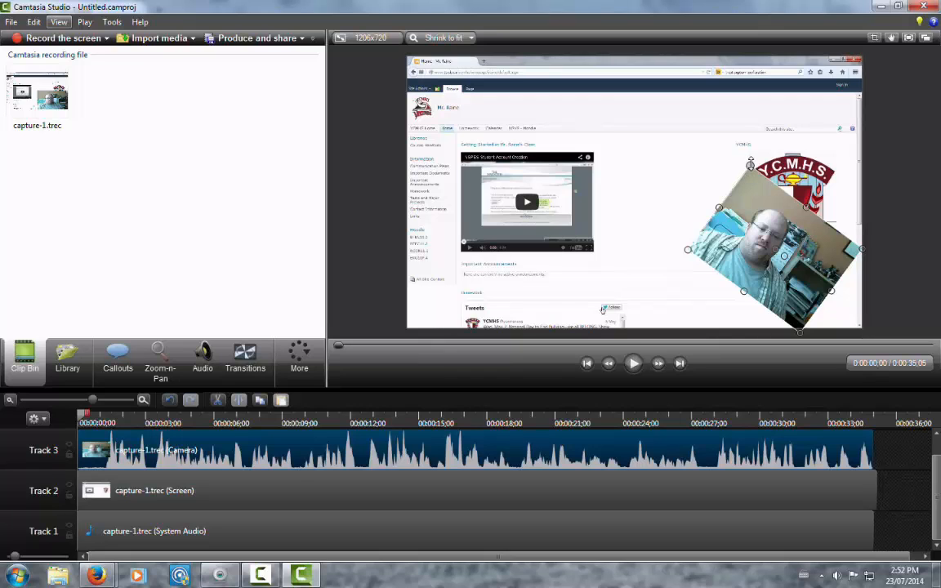
drag(751, 164, 770, 228)
drag(781, 267, 805, 263)
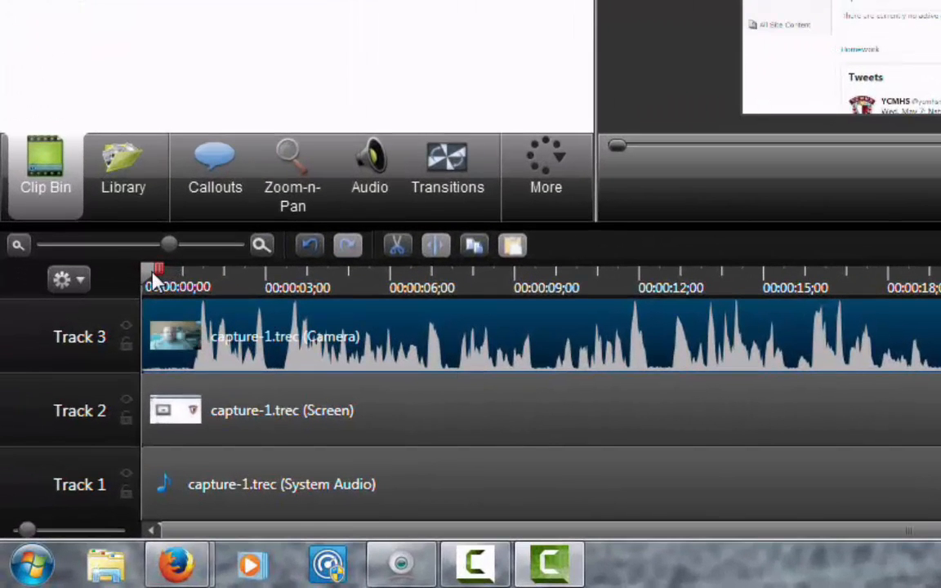
Step: Cut the short quiet section from about 0:00:07;07 to 0:00:07;19 out of the timeline
drag(155, 282, 458, 331)
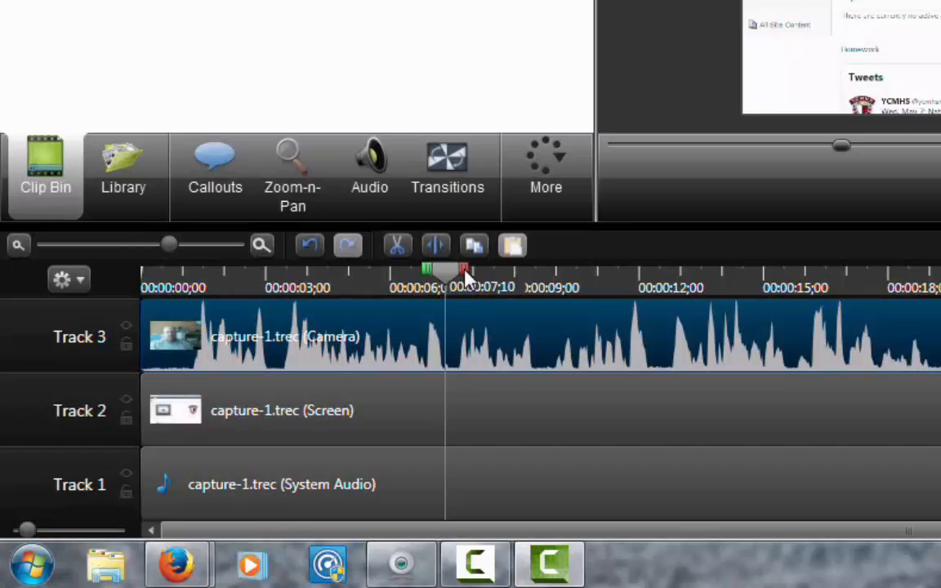
drag(466, 278, 429, 275)
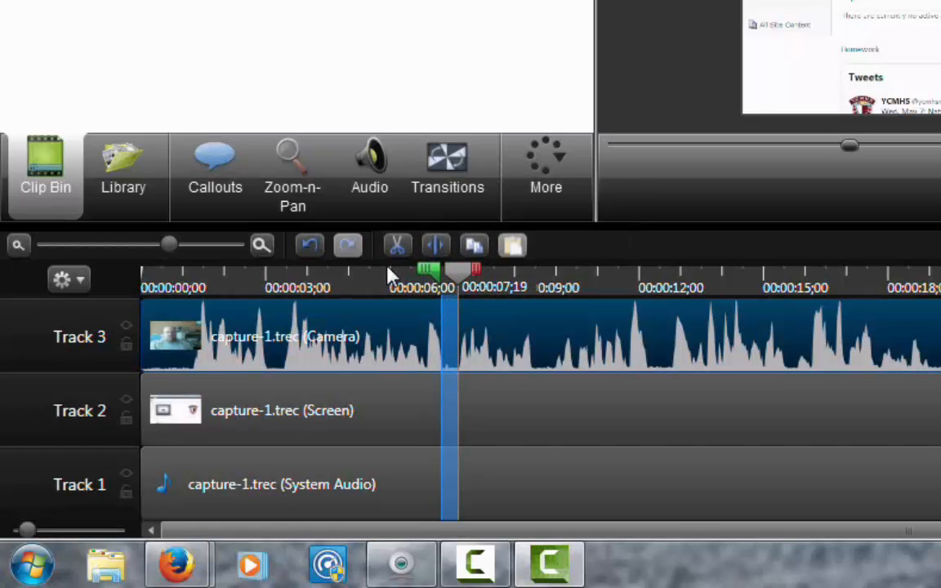
click(394, 248)
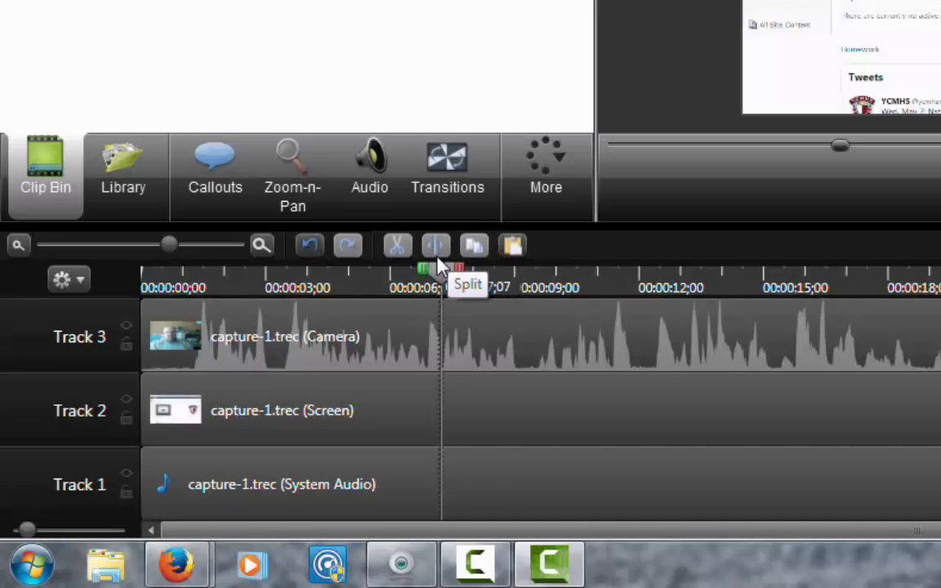
Step: Split the camera clip on Track 3 at 0:00:07;07 and select the first part
click(484, 360)
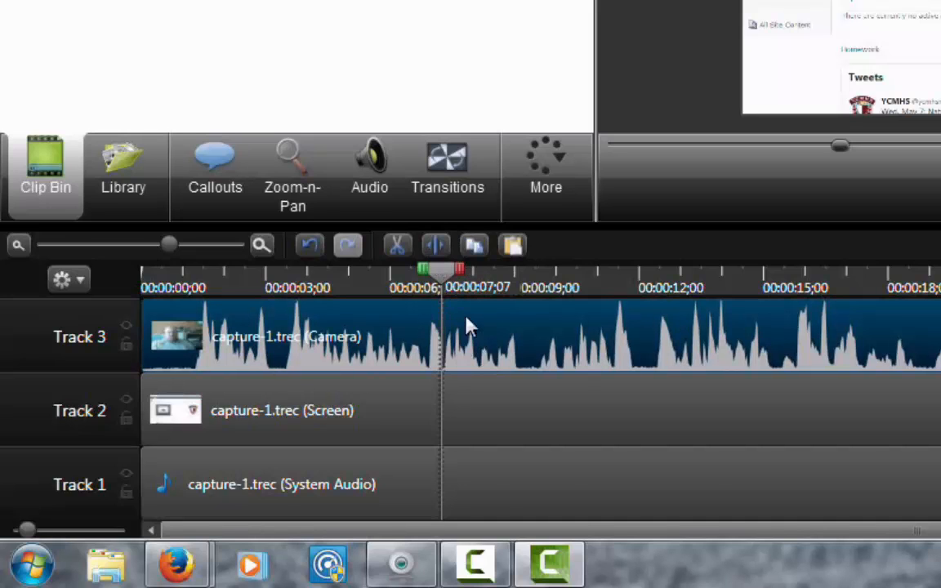
click(437, 251)
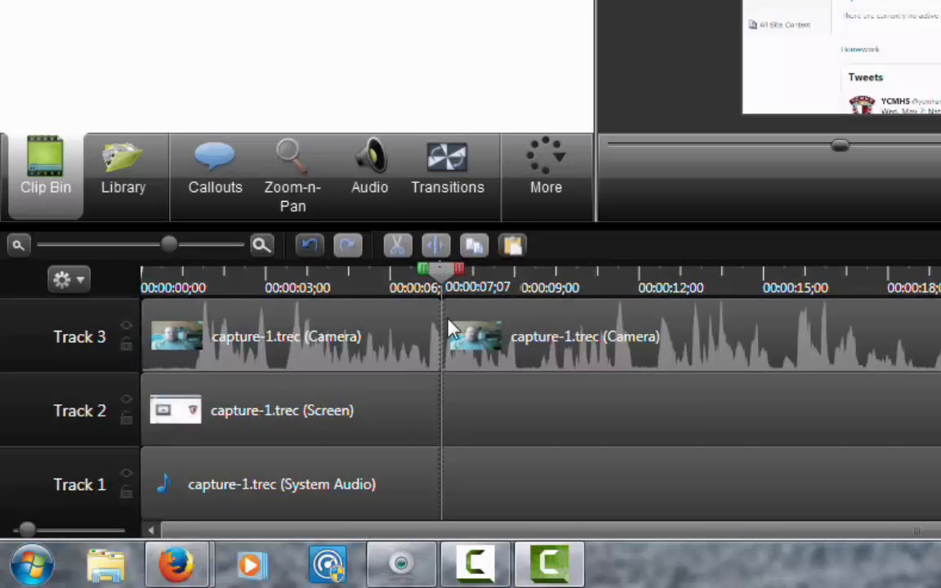
click(609, 336)
click(388, 336)
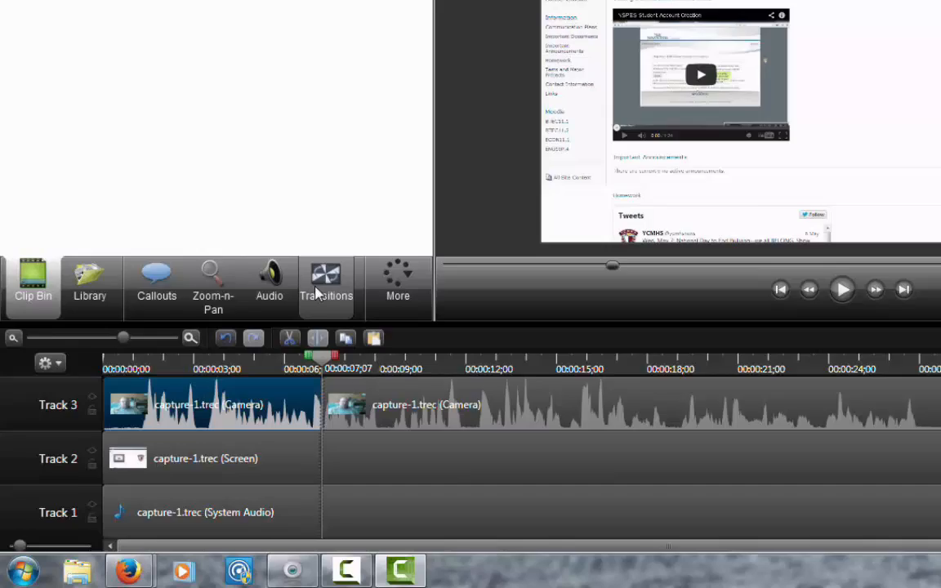
Step: Add a Blinds transition at the split between the two camera clips on Track 3
click(448, 172)
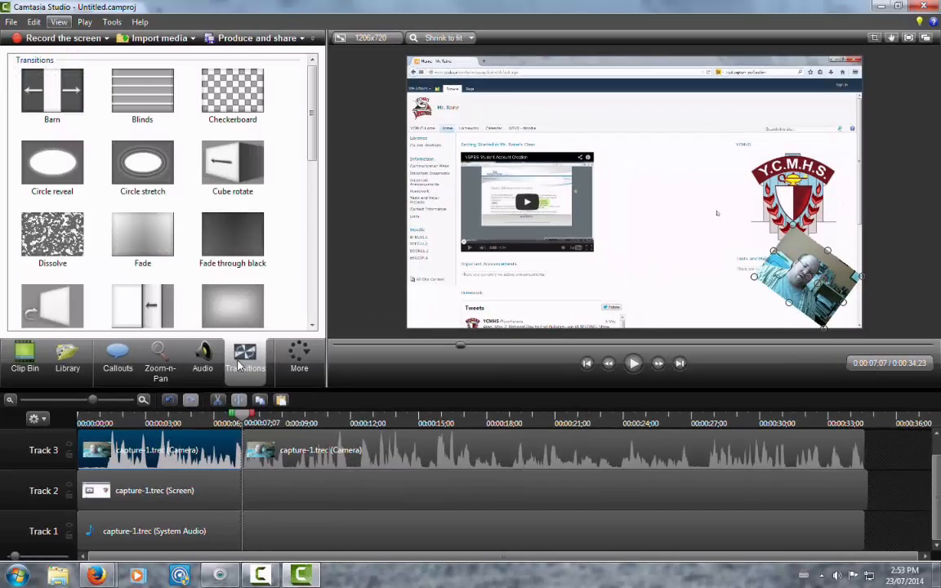
click(140, 90)
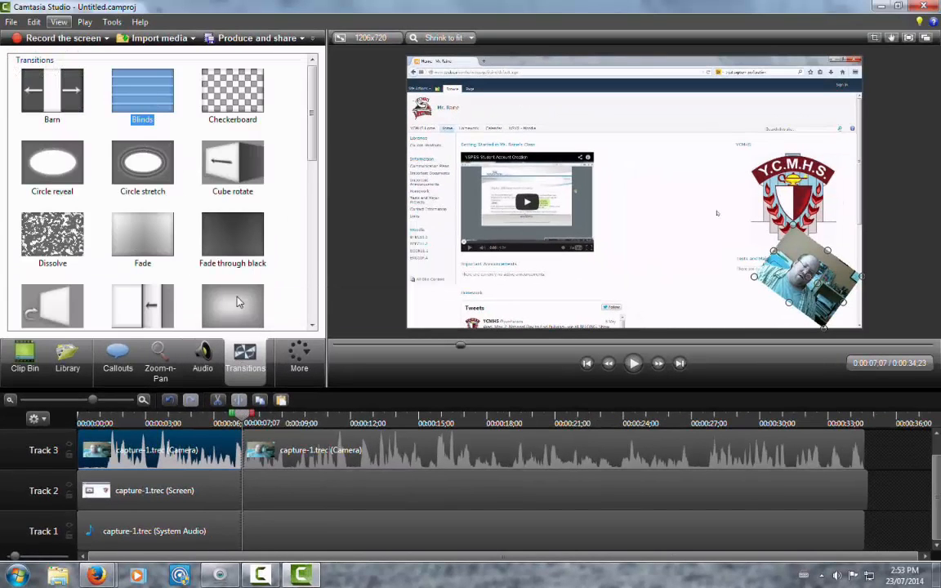
drag(133, 88, 244, 452)
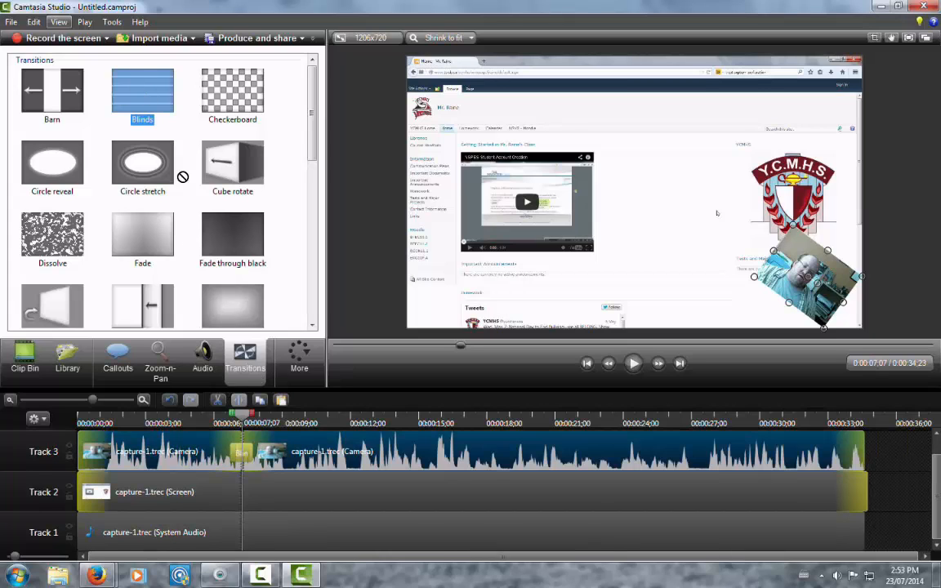
drag(183, 177, 248, 455)
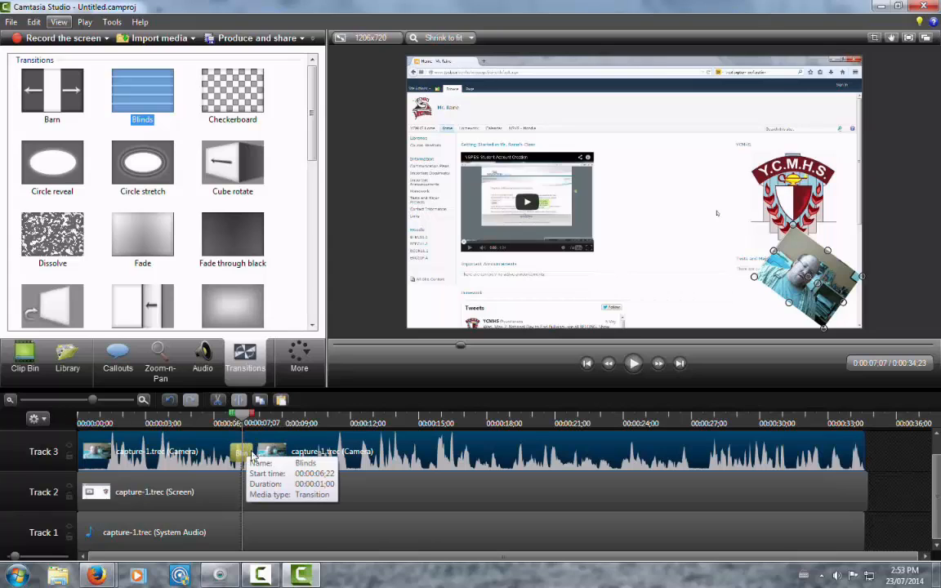
Step: Play back the Blinds transition on the camera track starting from 0:00:05;20
drag(246, 415, 210, 416)
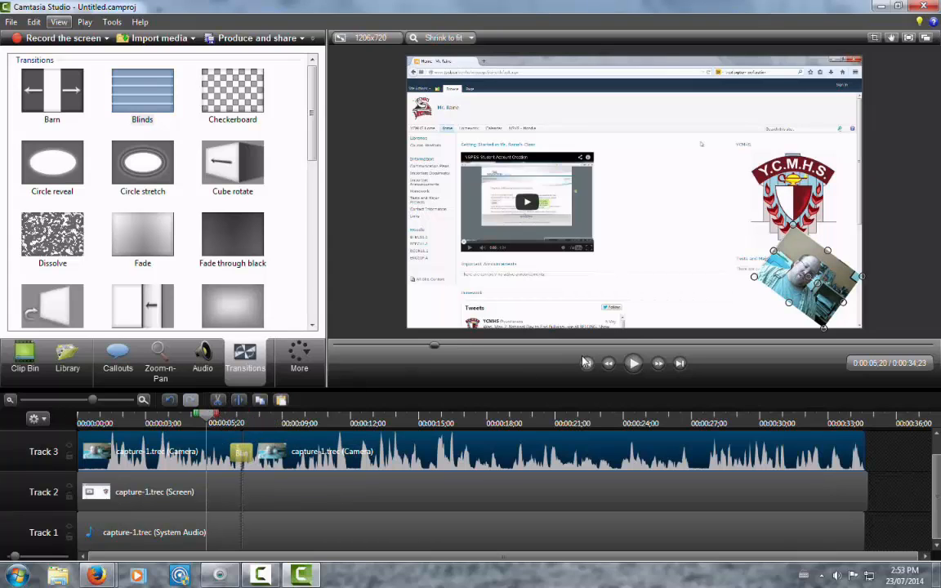
click(635, 365)
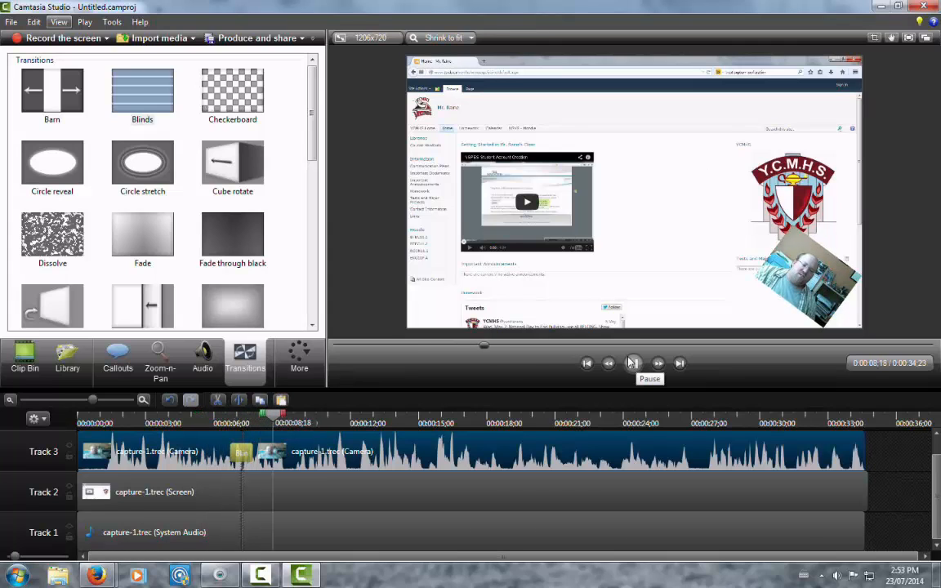
click(632, 364)
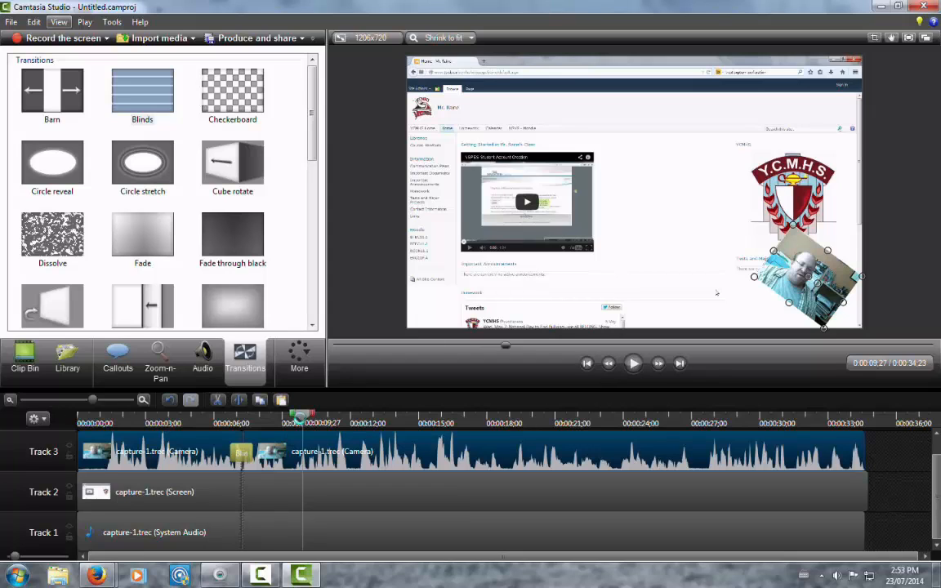
Step: Add a Zoom-n-Pan at 0:00:04;12 that magnifies the upper-left part of the web page to 244%
drag(302, 419, 176, 421)
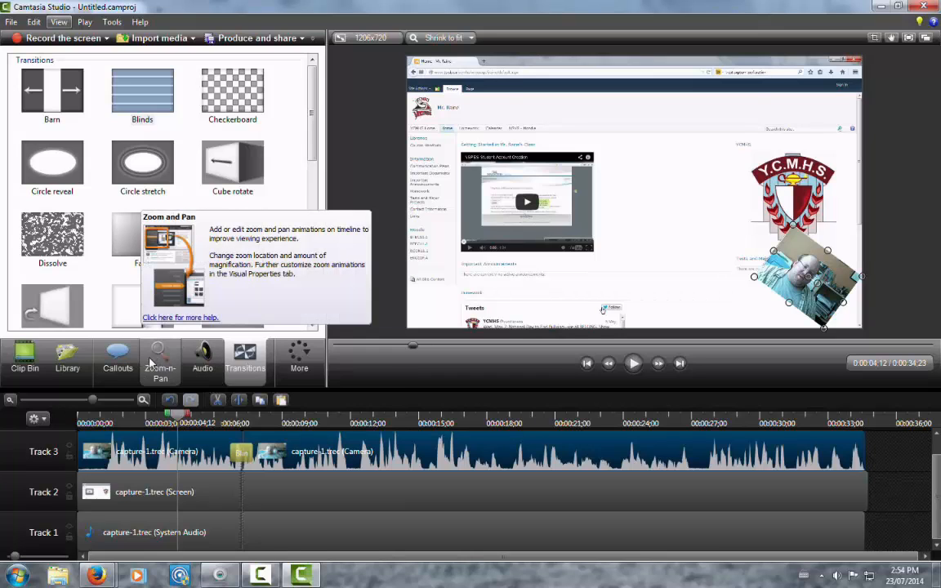
click(159, 364)
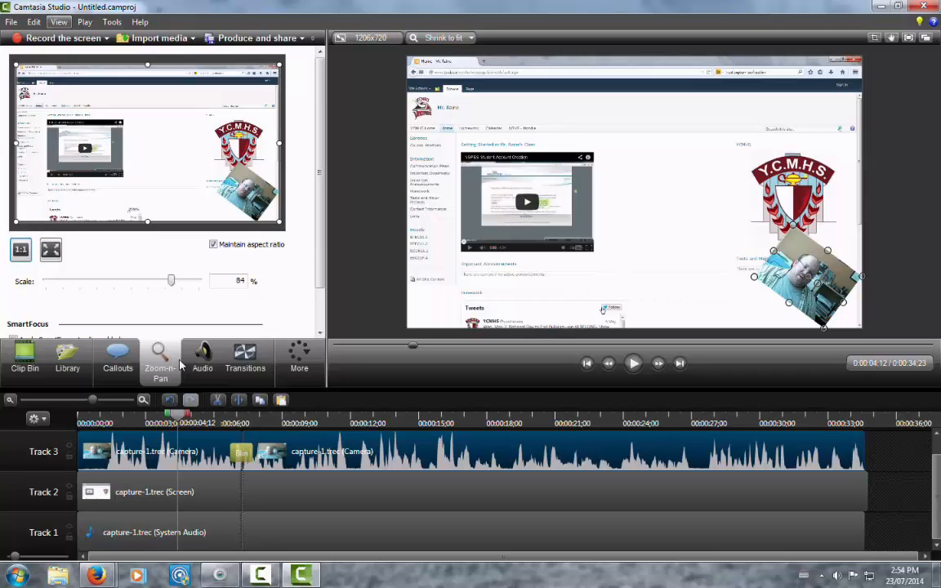
drag(279, 222, 107, 119)
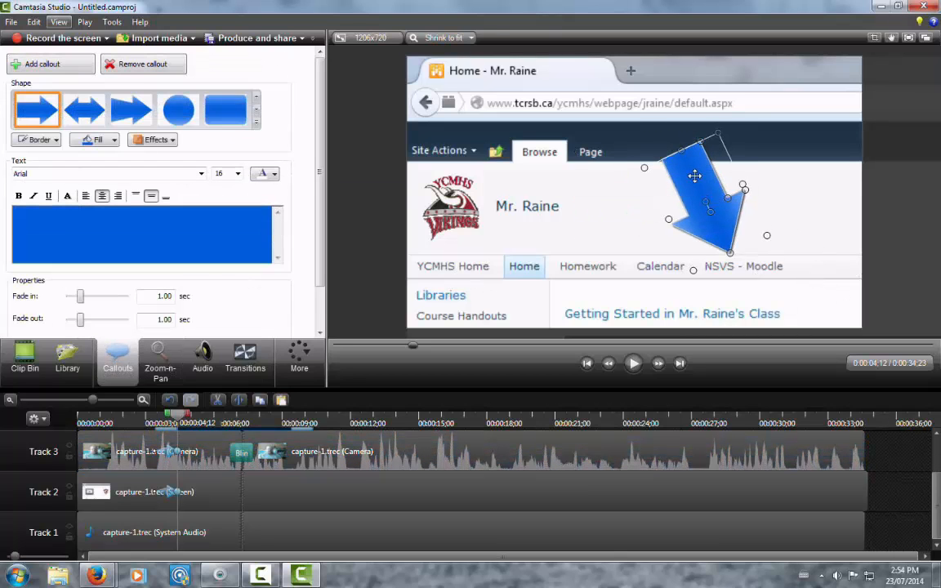
Step: Add an arrow callout pointing to the NSVS - Moodle link with the text "Click here to access moodle"
drag(694, 175, 696, 176)
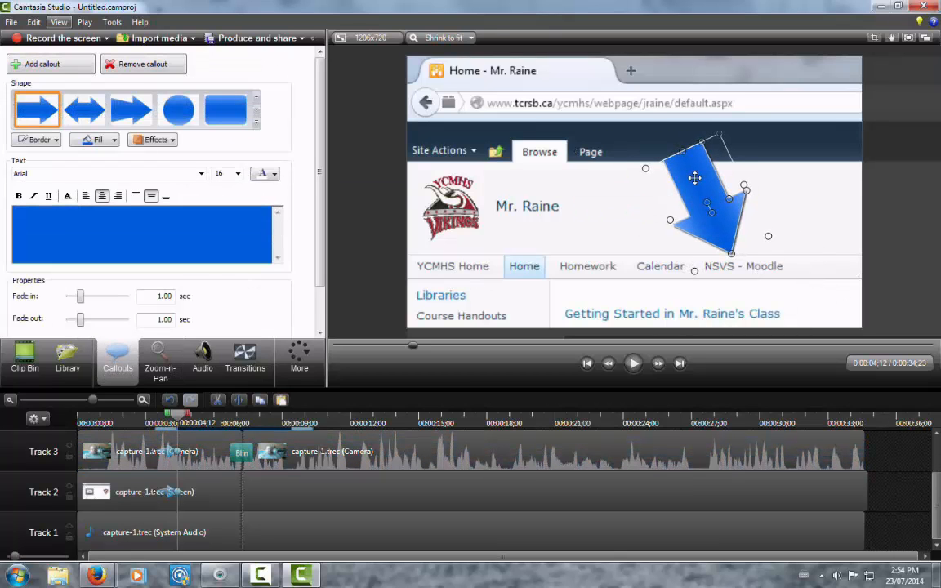
click(125, 231)
text(Click here t)
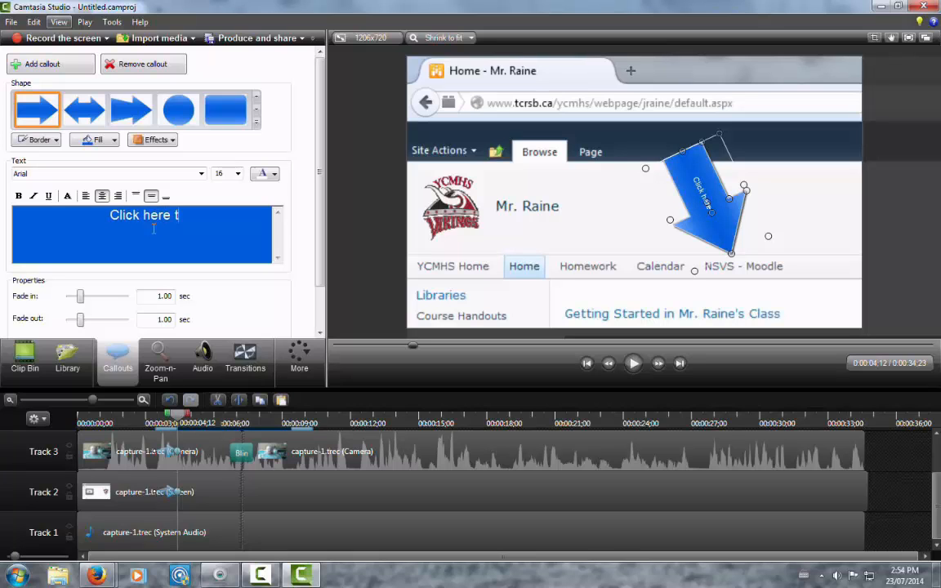
text(o access)
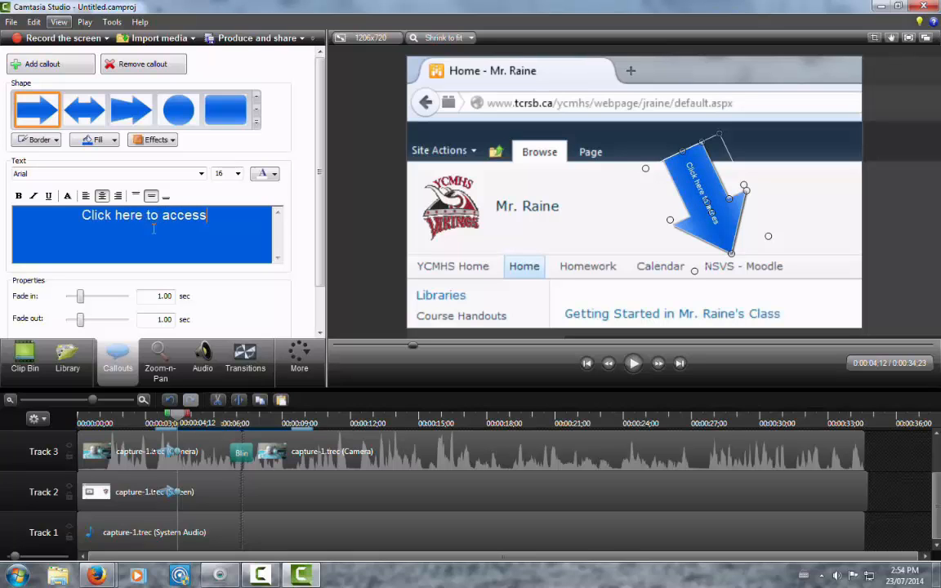
text( moodle)
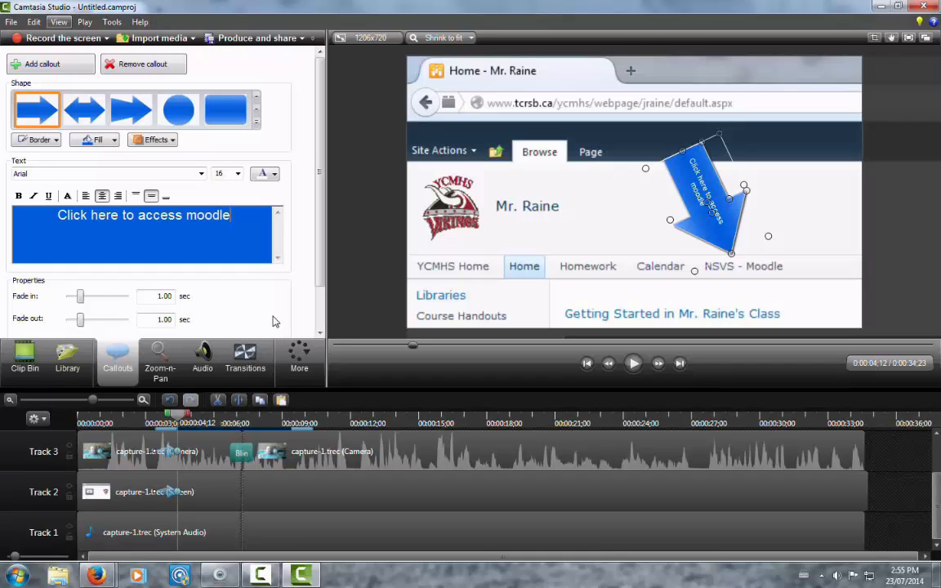
Step: Change the arrow callout's fill to light red and its text colour to teal
click(96, 139)
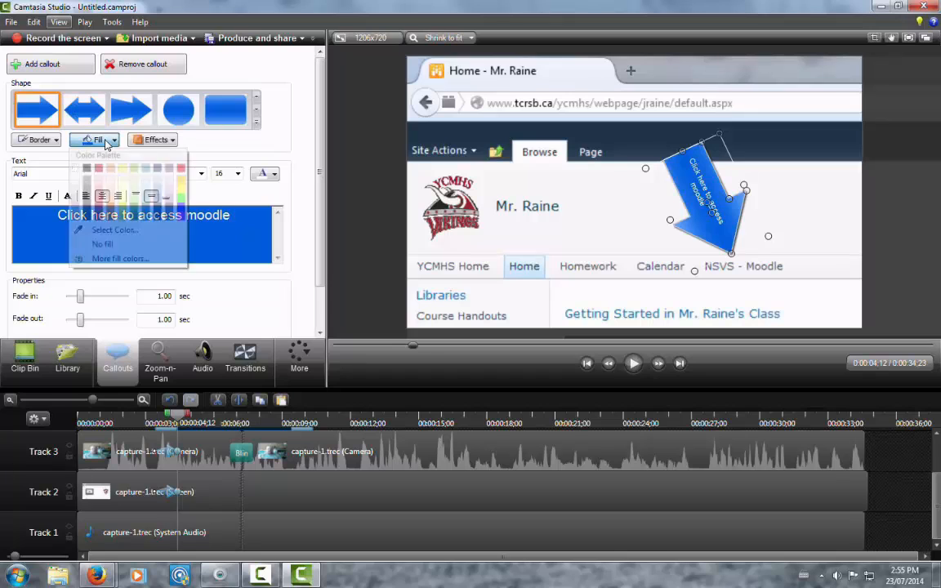
click(98, 180)
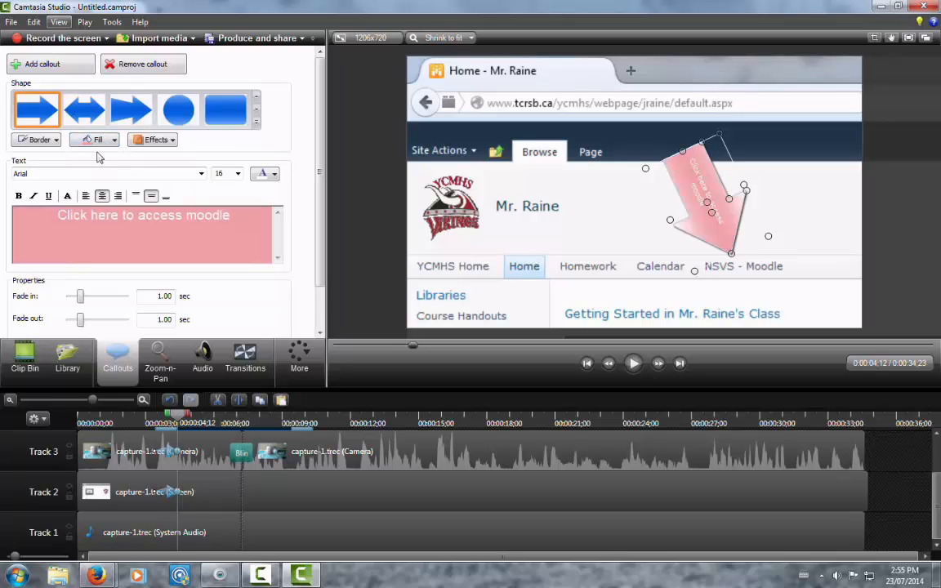
click(238, 174)
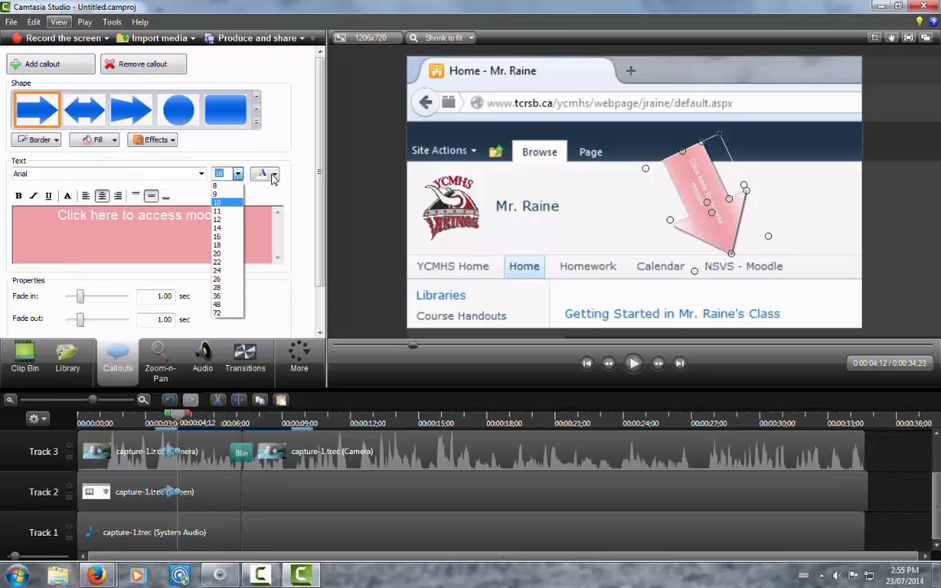
click(238, 174)
click(234, 222)
key(ctrl+a)
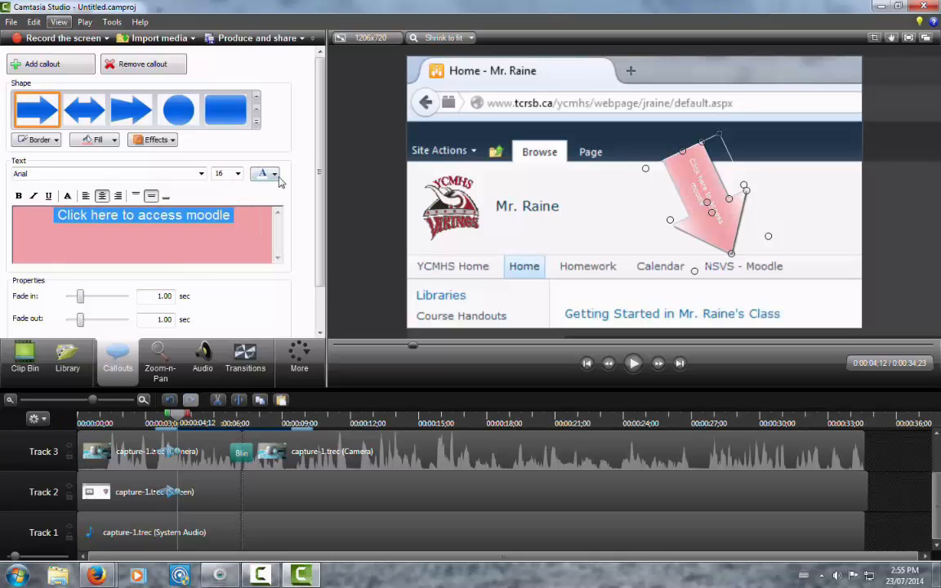
click(270, 173)
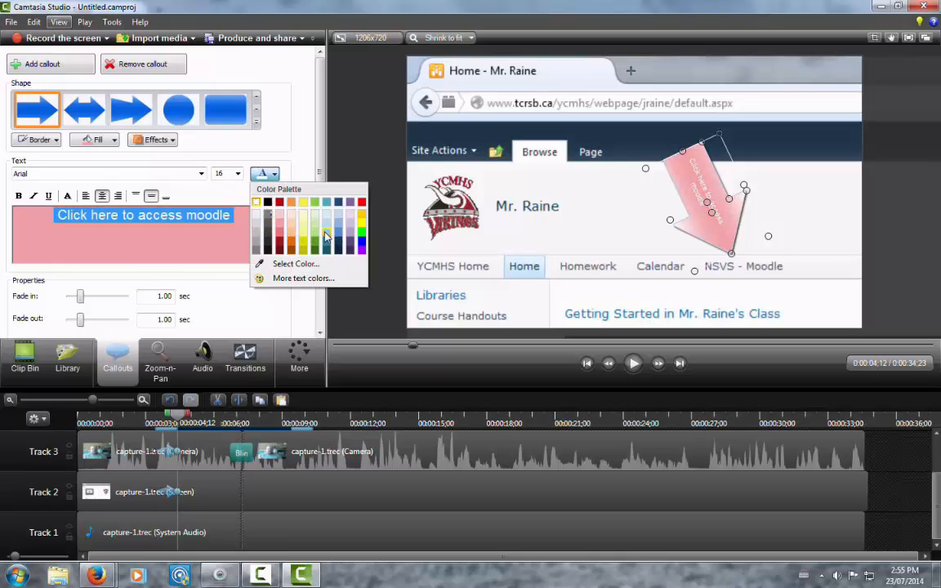
click(292, 231)
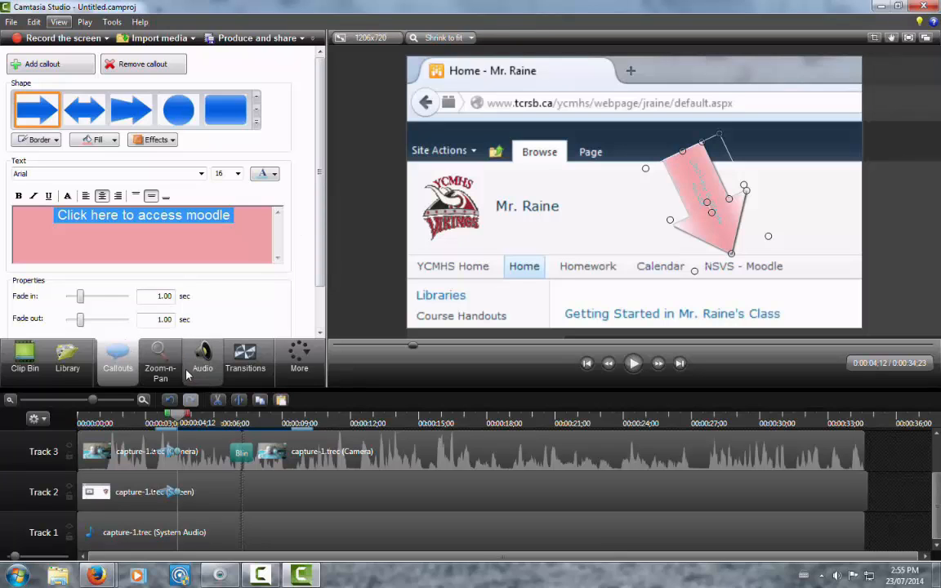
Step: Select the second camera clip on Track 3 and open its audio editing options
click(457, 463)
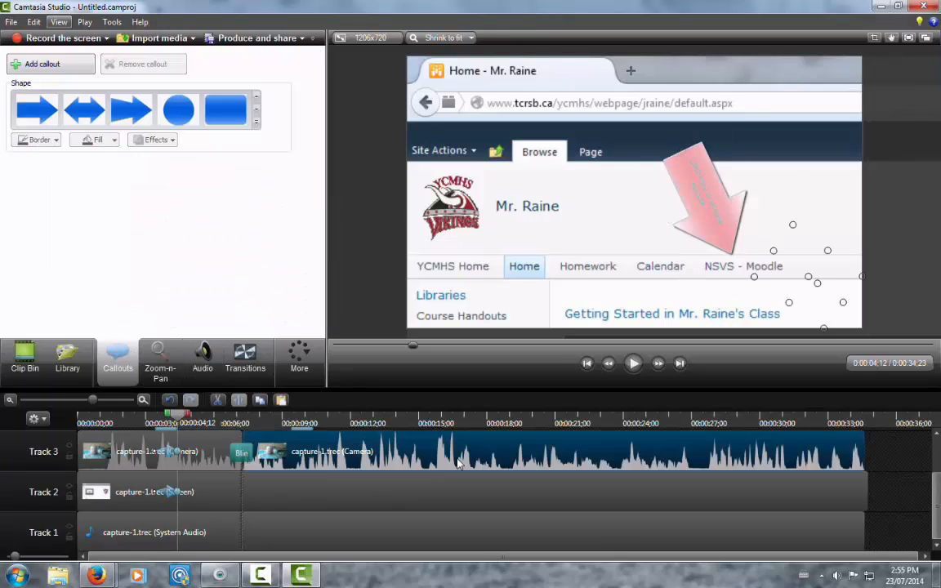
click(199, 353)
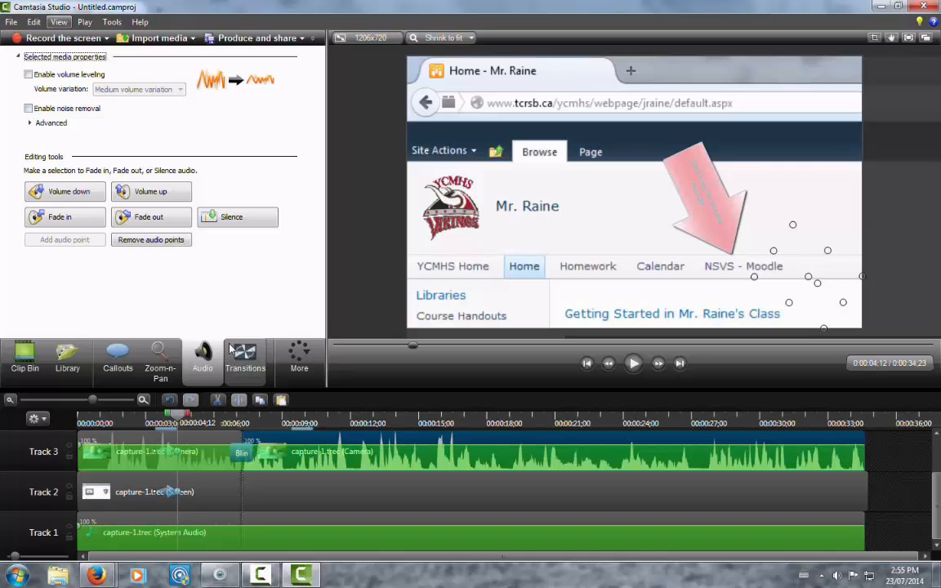
Step: Add the Simple Title - Black clip from the library's simple title clips after the camera clip on Track 3
click(72, 356)
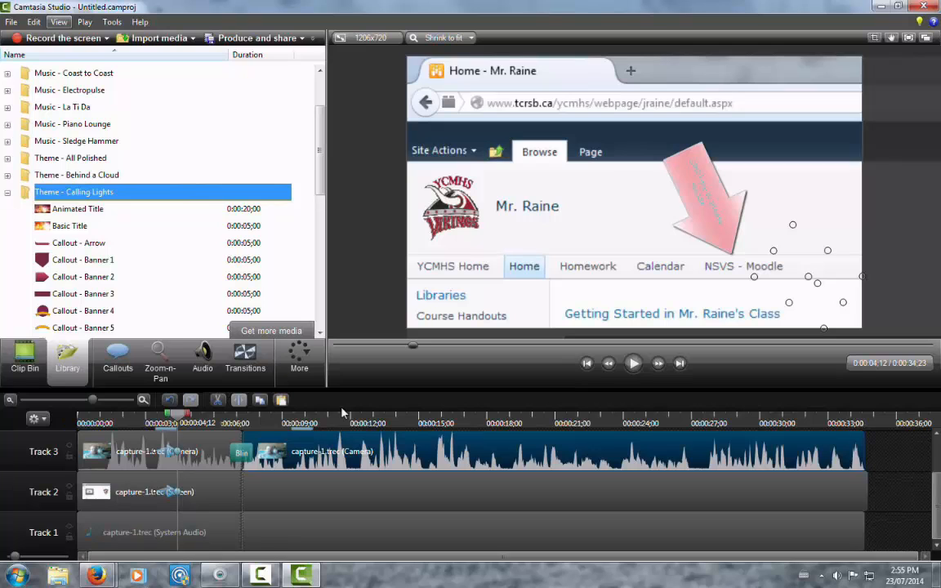
drag(320, 150, 321, 282)
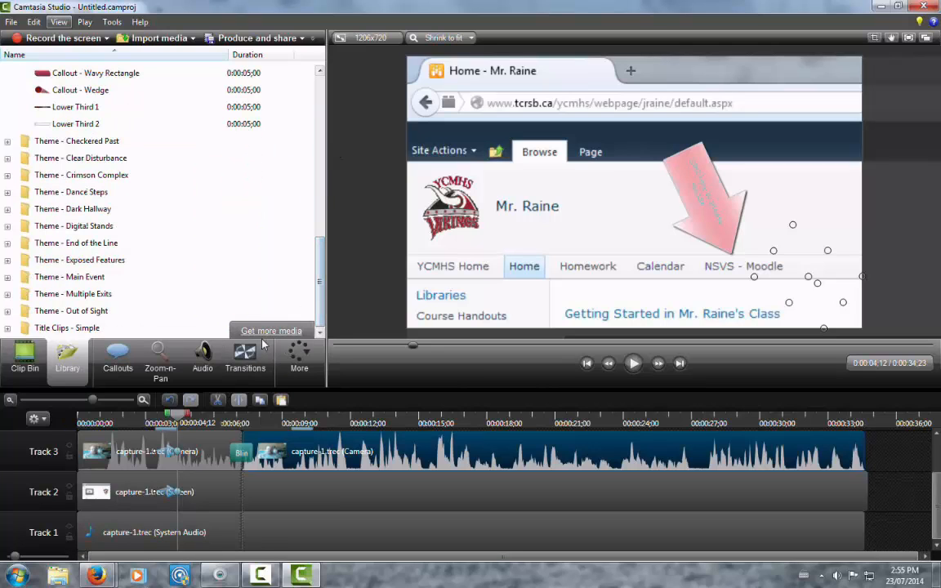
click(6, 329)
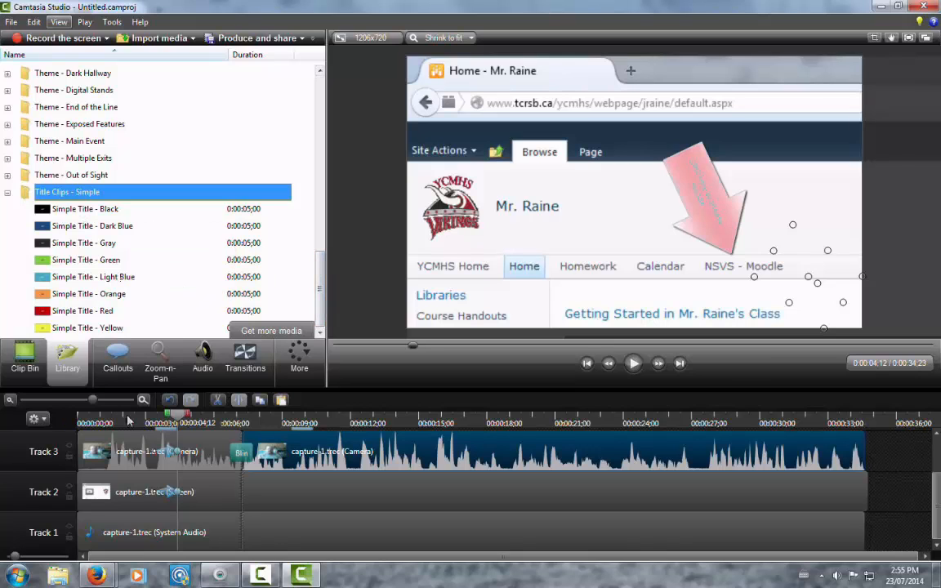
click(63, 211)
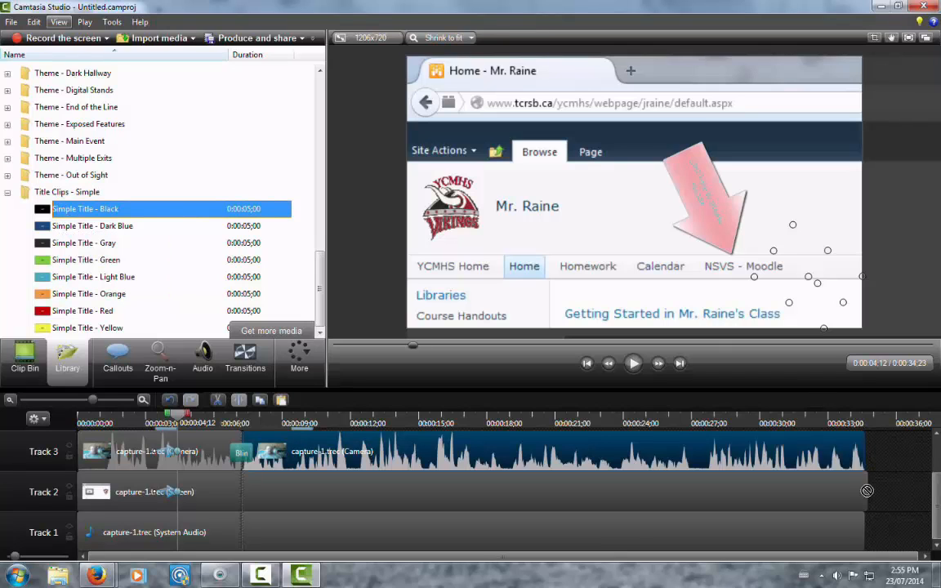
drag(880, 456, 882, 457)
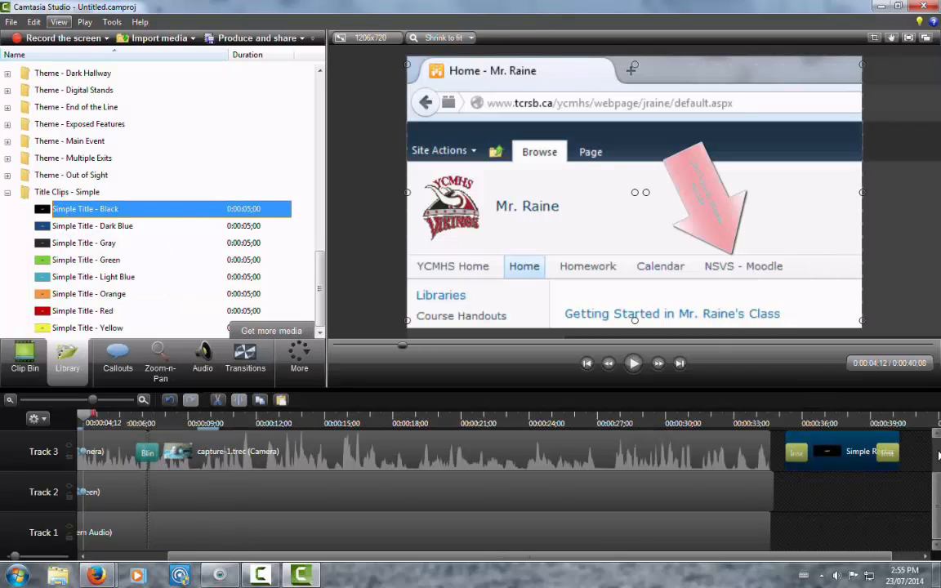
Step: Add a Track 5 to the timeline and move the black title clip to its start
scroll(938, 456, up, 2)
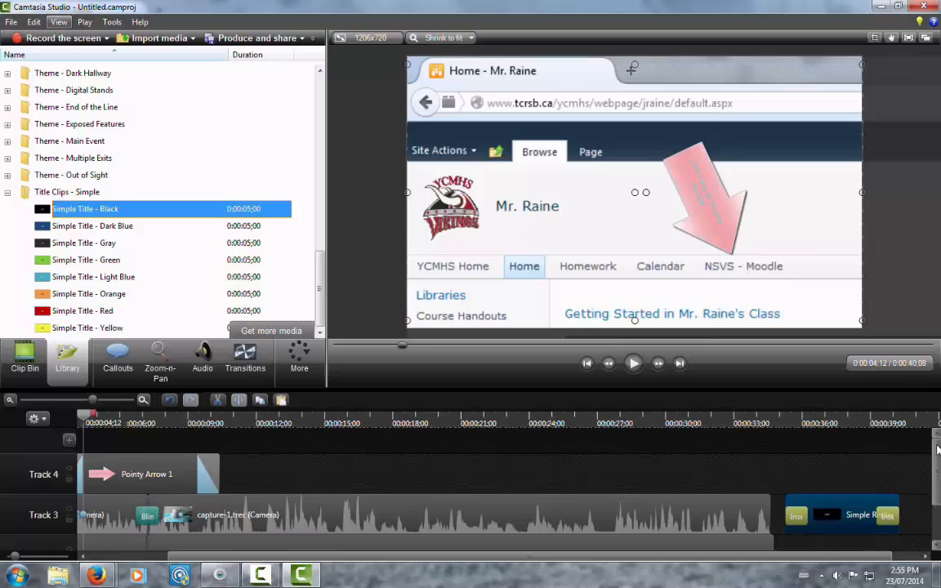
click(67, 444)
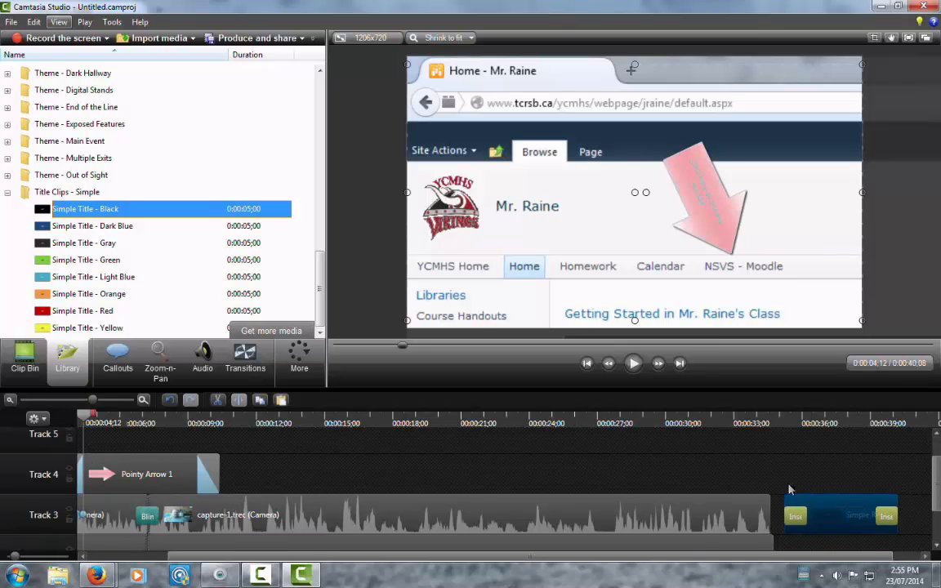
drag(789, 490, 86, 474)
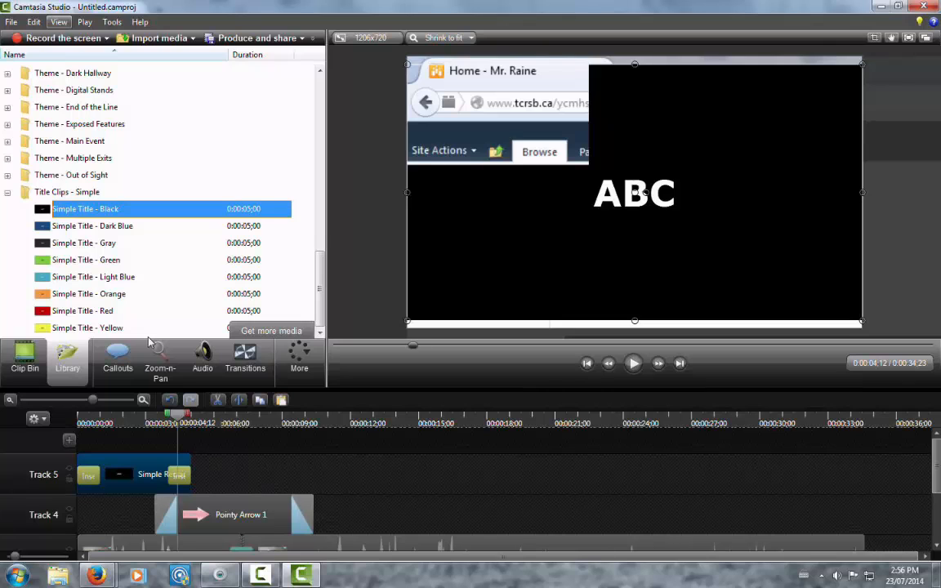
Step: Set up the video production with the MP4 only (up to 720p) preset and the production name "Camtasia test"
click(243, 38)
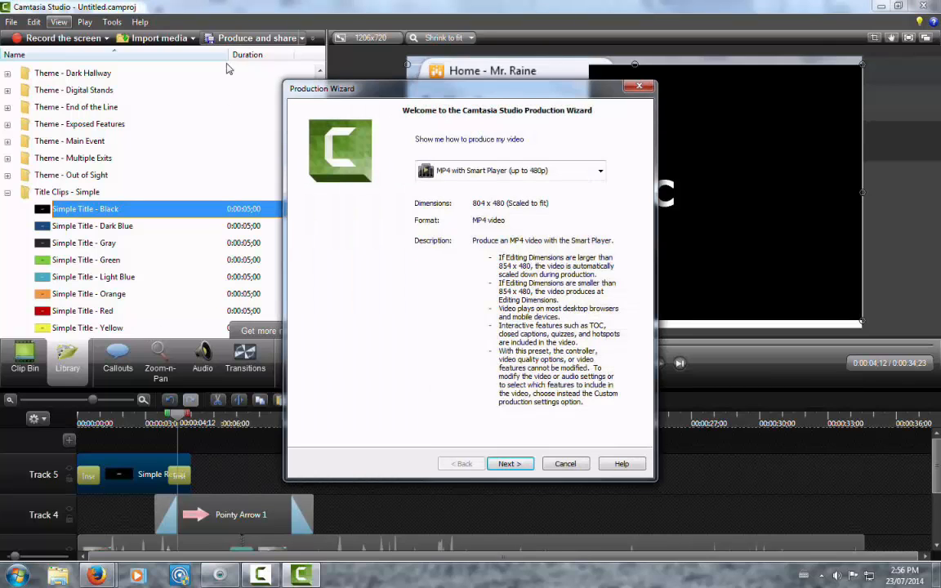
click(445, 179)
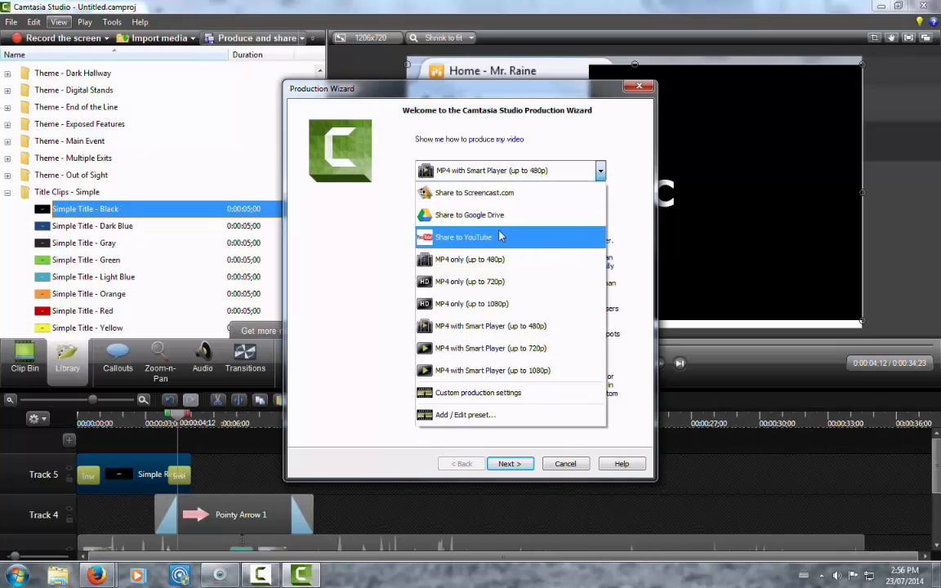
click(470, 282)
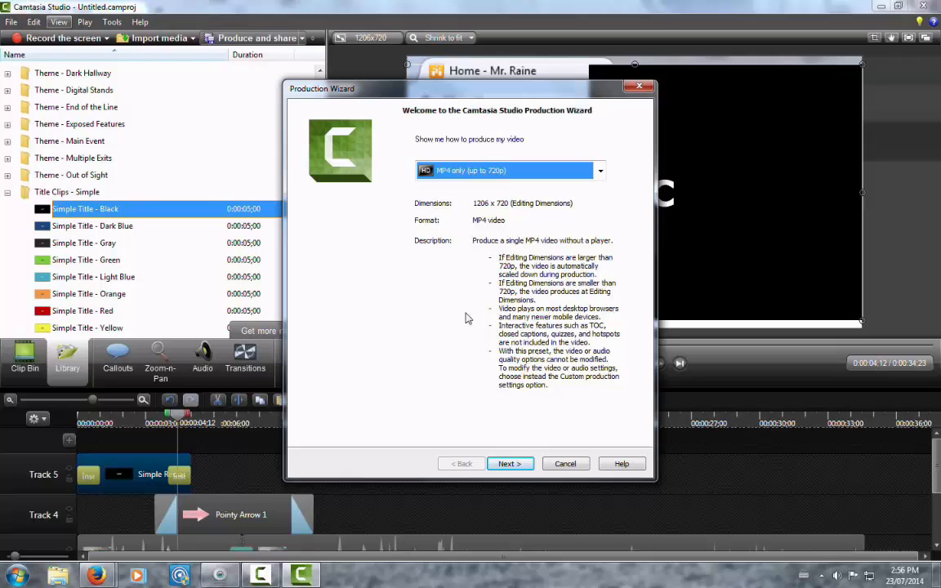
click(510, 463)
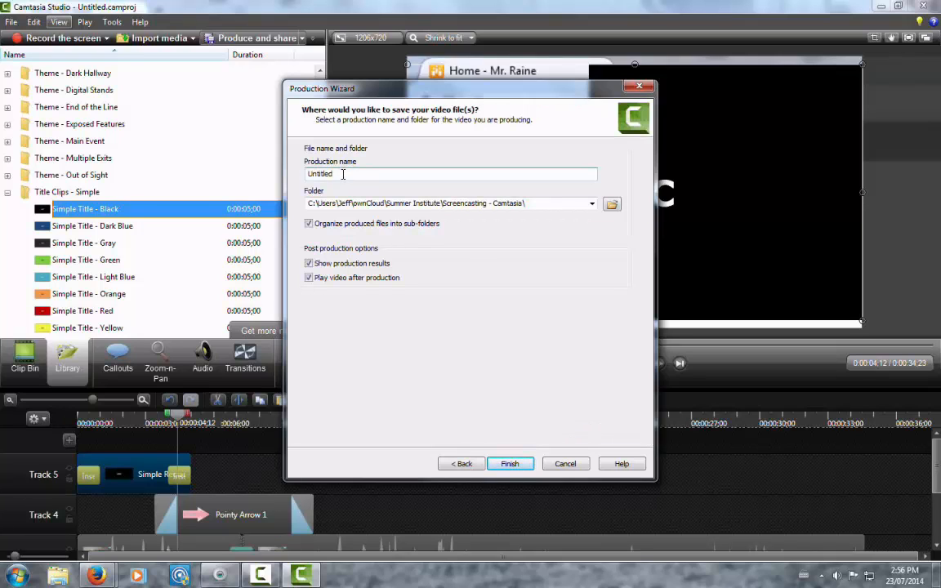
text(Camtasia test)
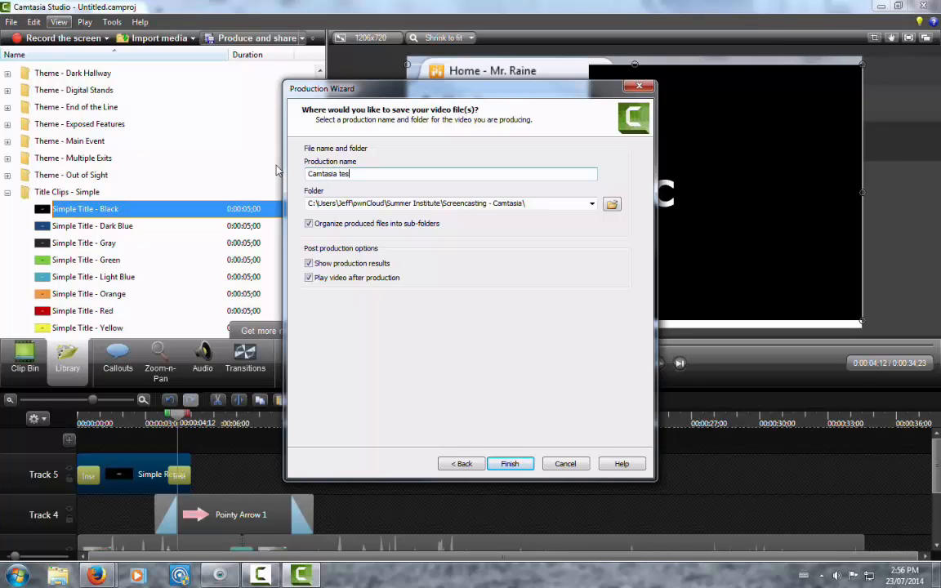